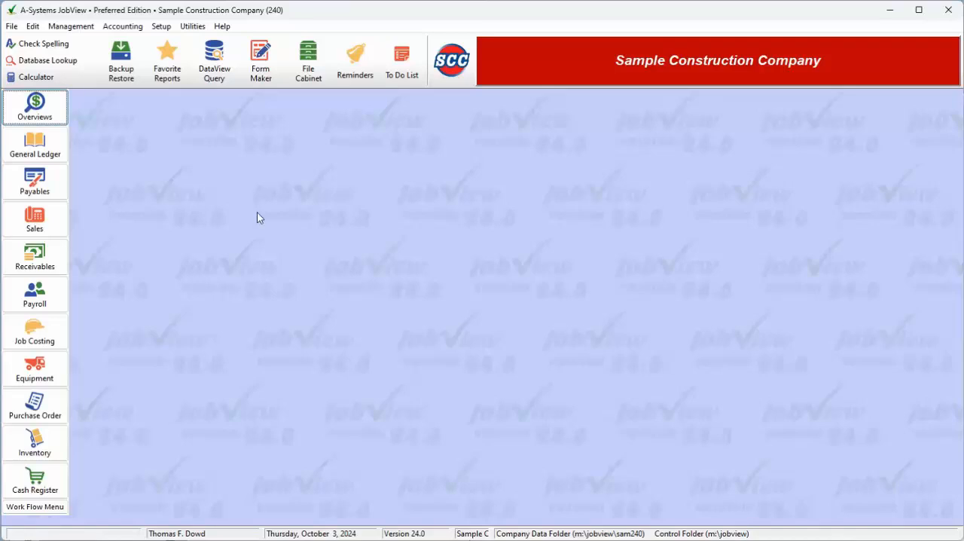
Step: Open the General Ledger setup options for the sample company
click(161, 26)
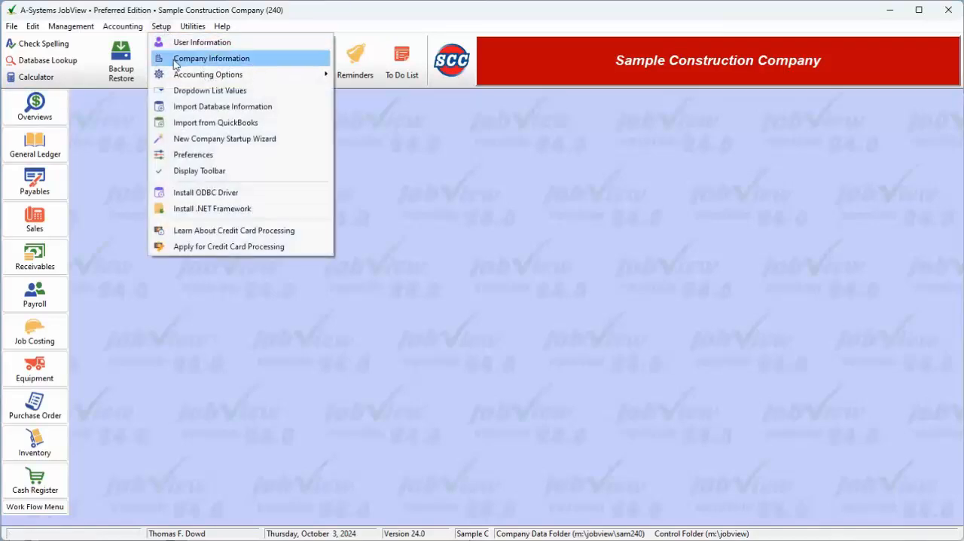
mouse_move(176, 73)
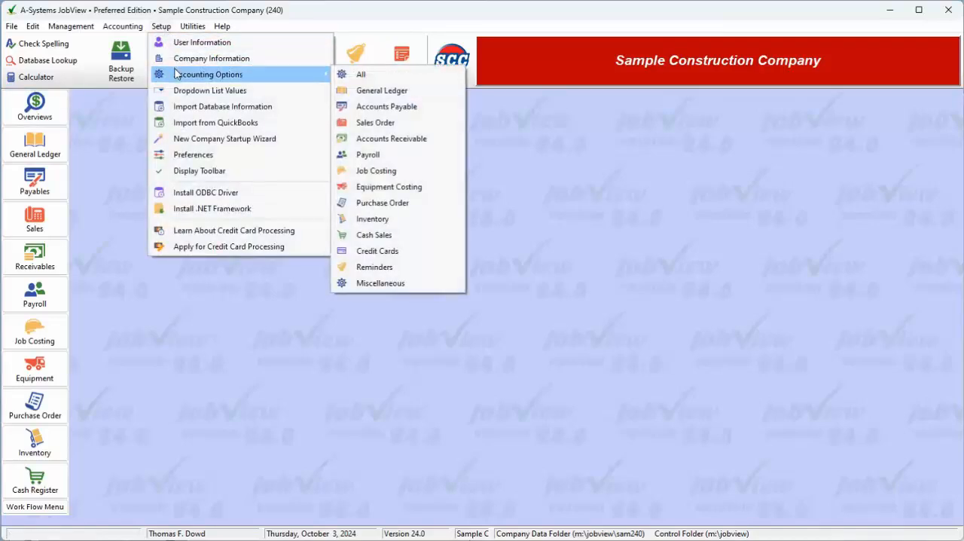
click(94, 161)
right_click(24, 149)
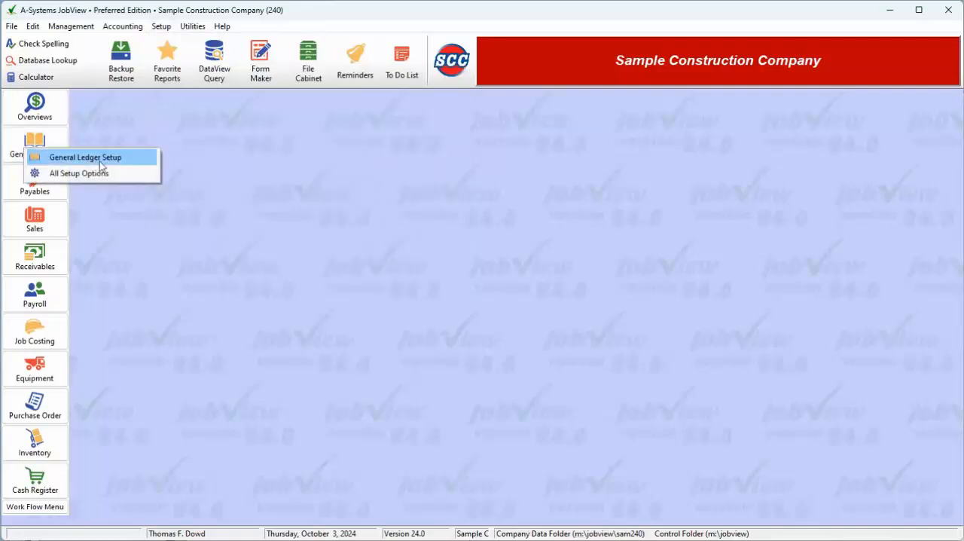
click(100, 162)
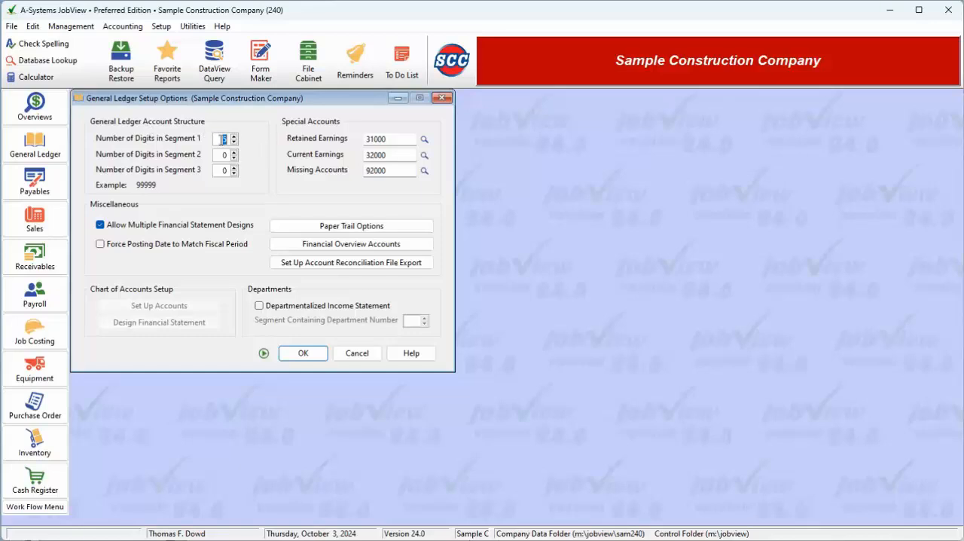
Step: Try out the digit counts for segments 1, 2 and 3 of the general ledger account structure
click(221, 141)
click(229, 139)
click(225, 156)
click(233, 152)
click(233, 152)
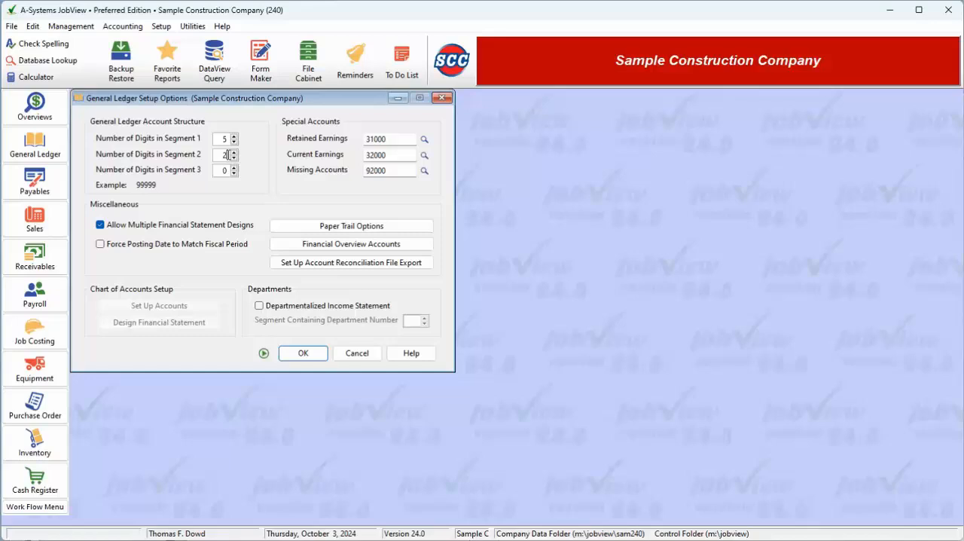
click(228, 171)
click(233, 160)
click(233, 160)
Step: Review the three special accounts and try the option that forces the posting date to match the fiscal period
click(412, 140)
click(399, 155)
click(402, 168)
click(109, 250)
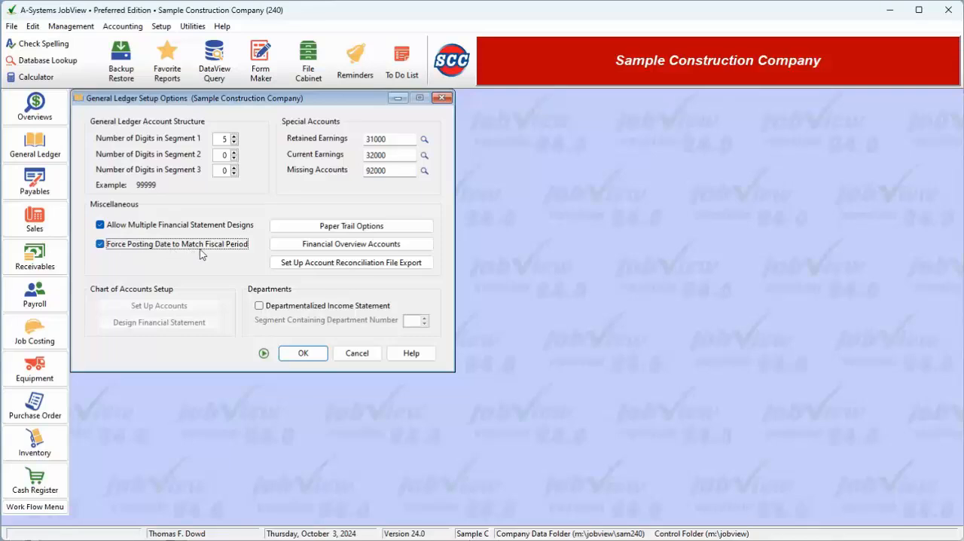
click(101, 245)
Step: Review the paper trail preferences and try the option to preview the final confirmation sheet
click(360, 226)
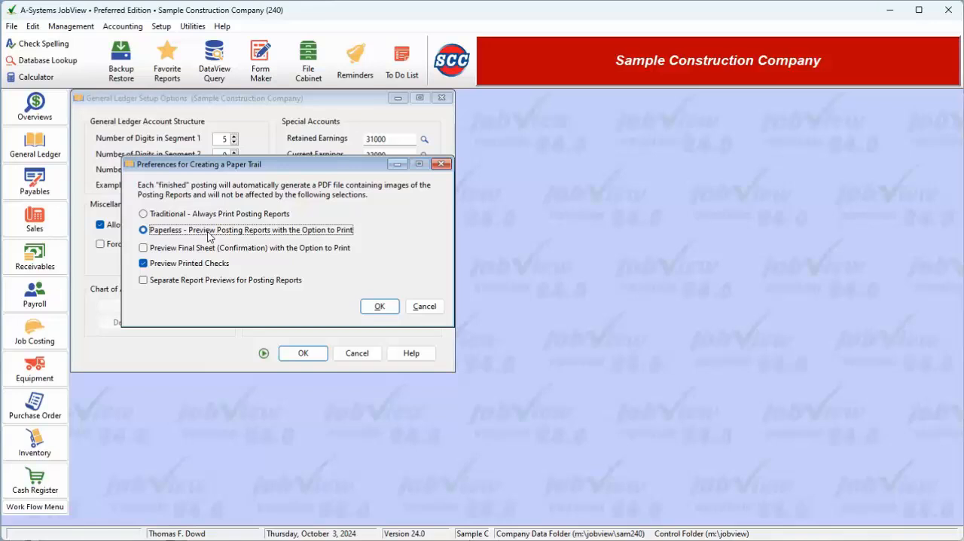
click(202, 252)
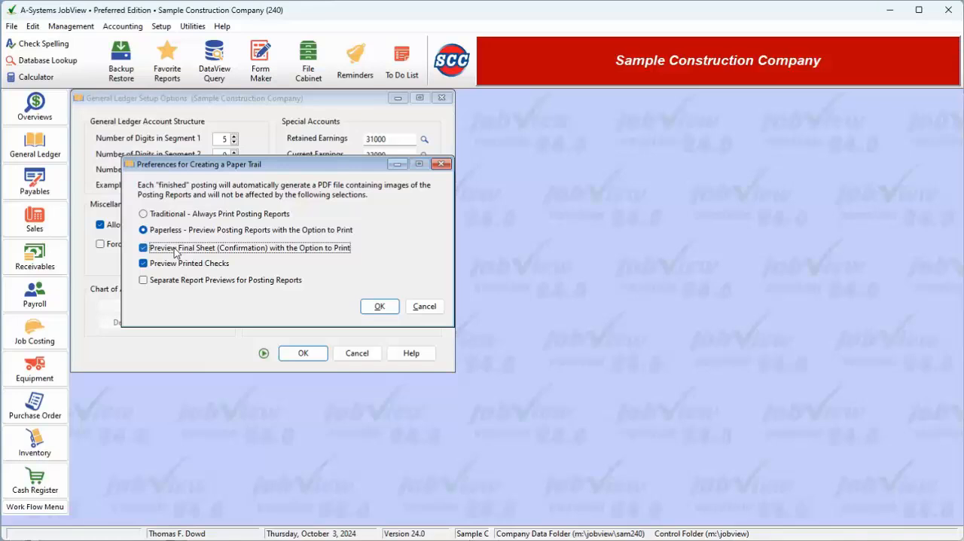
click(175, 252)
click(380, 307)
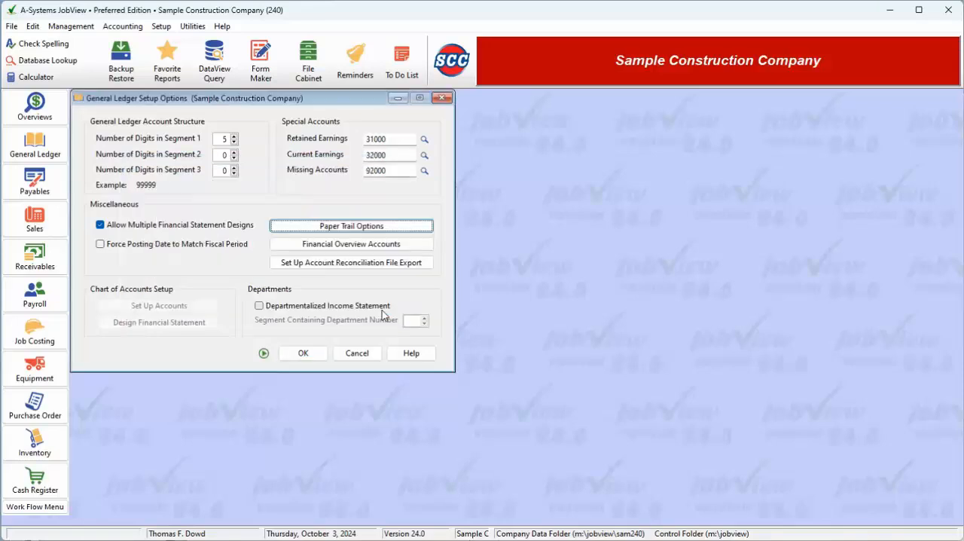
Step: Examine the balance sheet line items assigned to the Financial Overview categories, including the choices for Current Assets
click(348, 246)
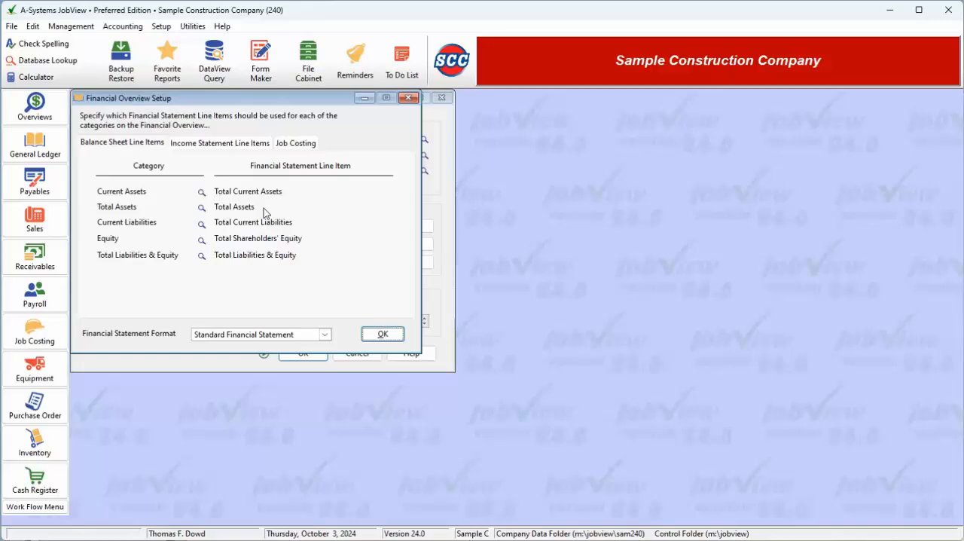
click(202, 193)
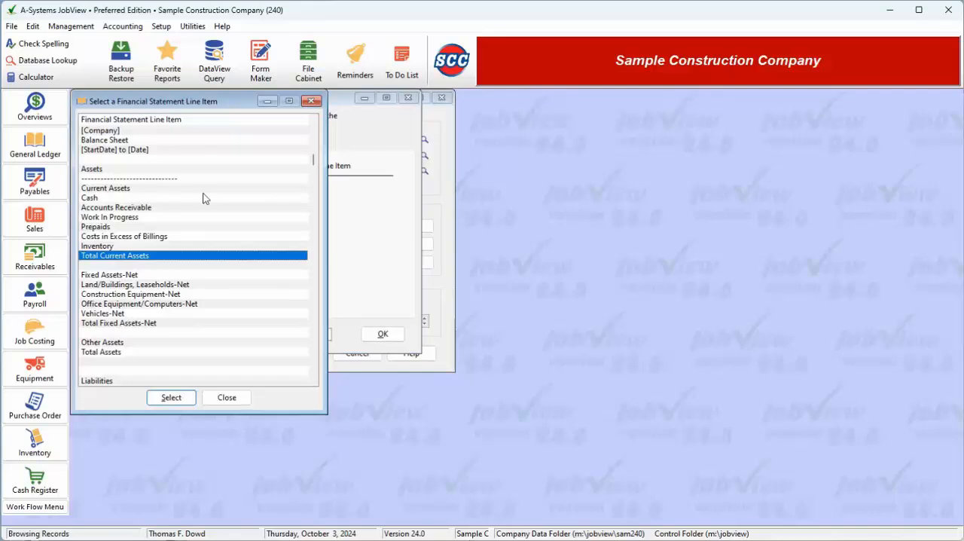
click(230, 400)
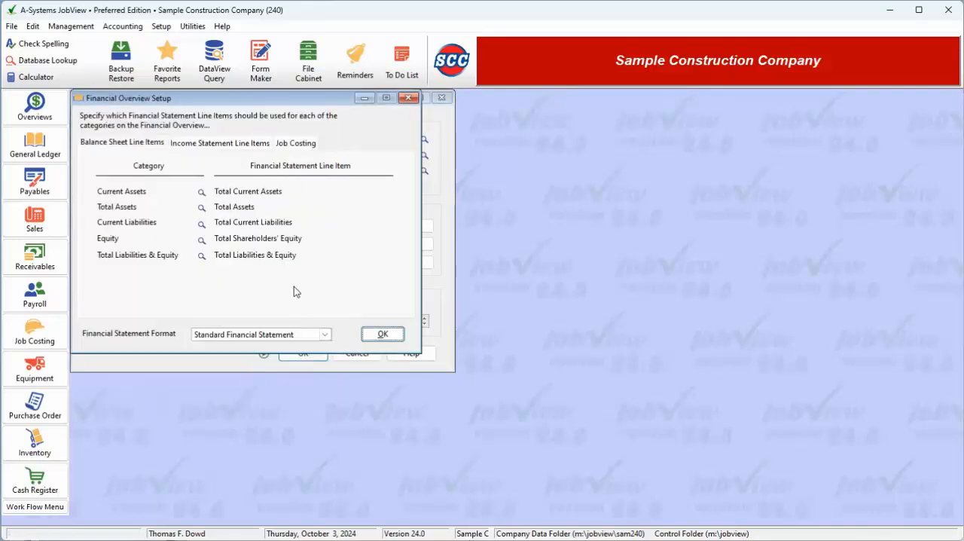
click(379, 335)
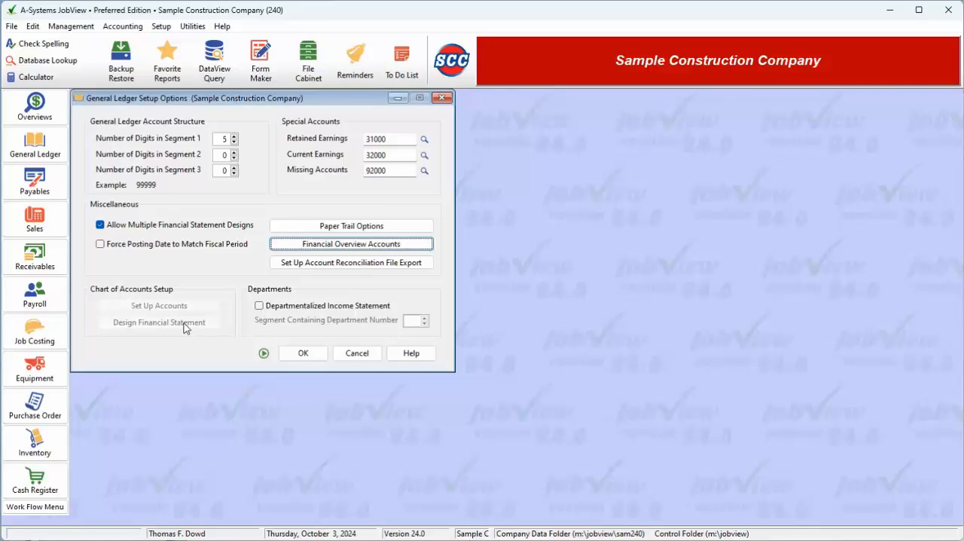
Step: Enable the departmentalized income statement, with a 2-digit Segment 2 and segment 2 containing the department number
click(319, 307)
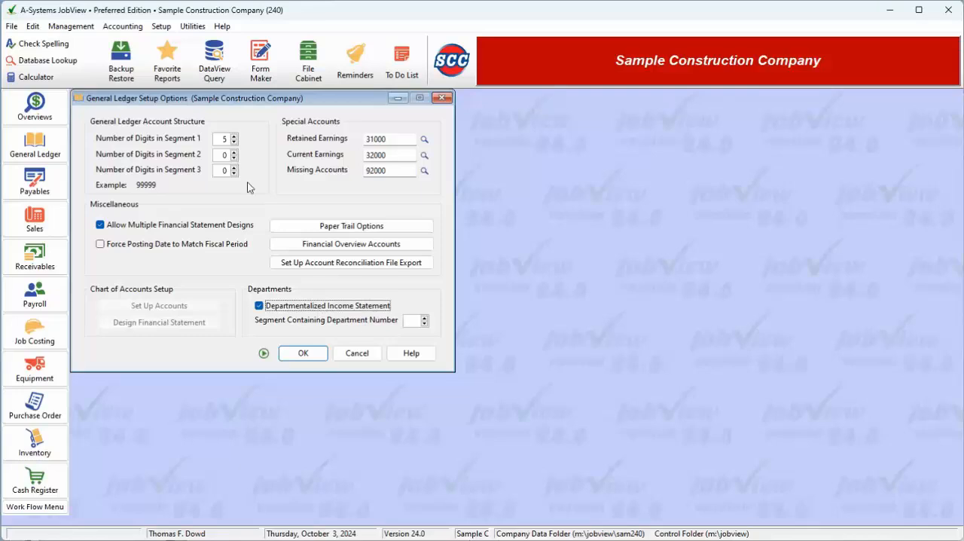
click(226, 155)
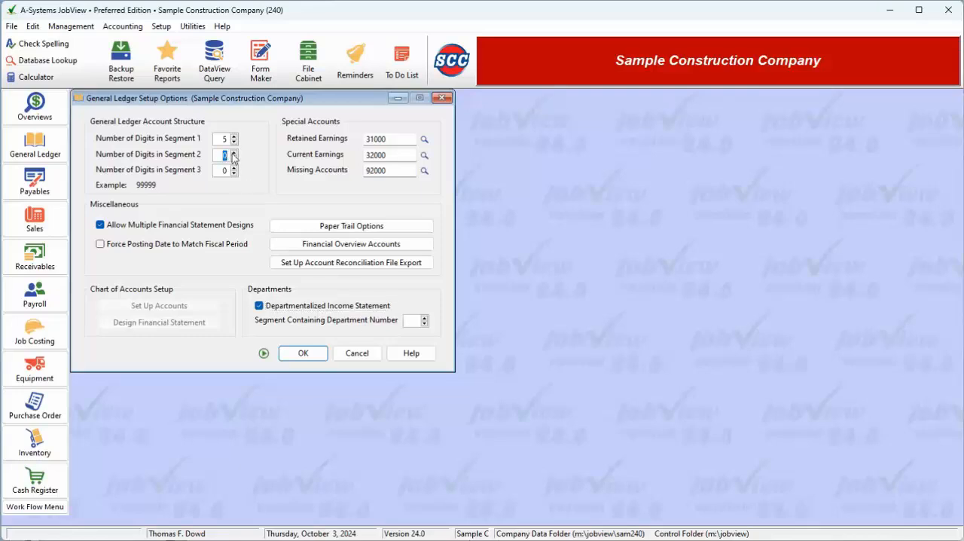
text(2)
click(424, 317)
Step: Set the number of digits in Segment 2 to 0
click(224, 155)
text(0)
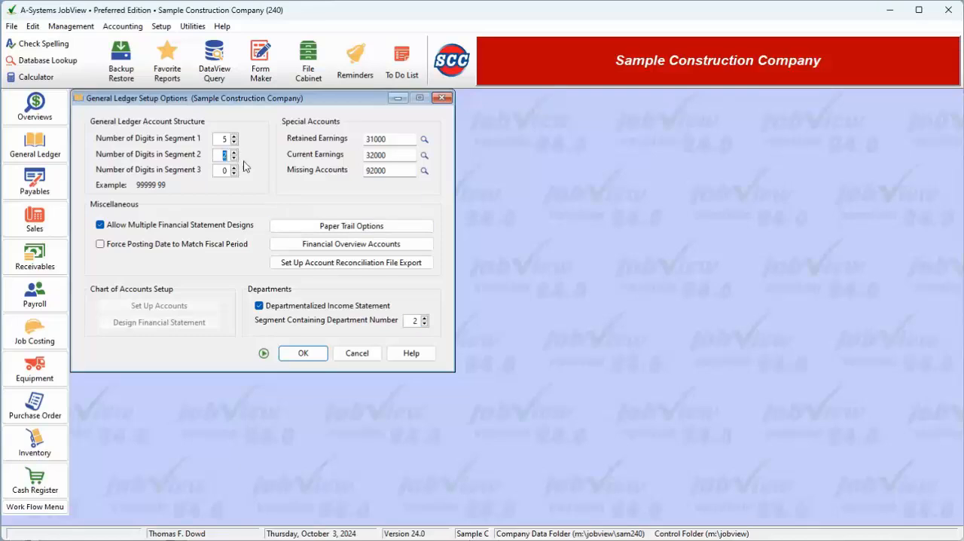